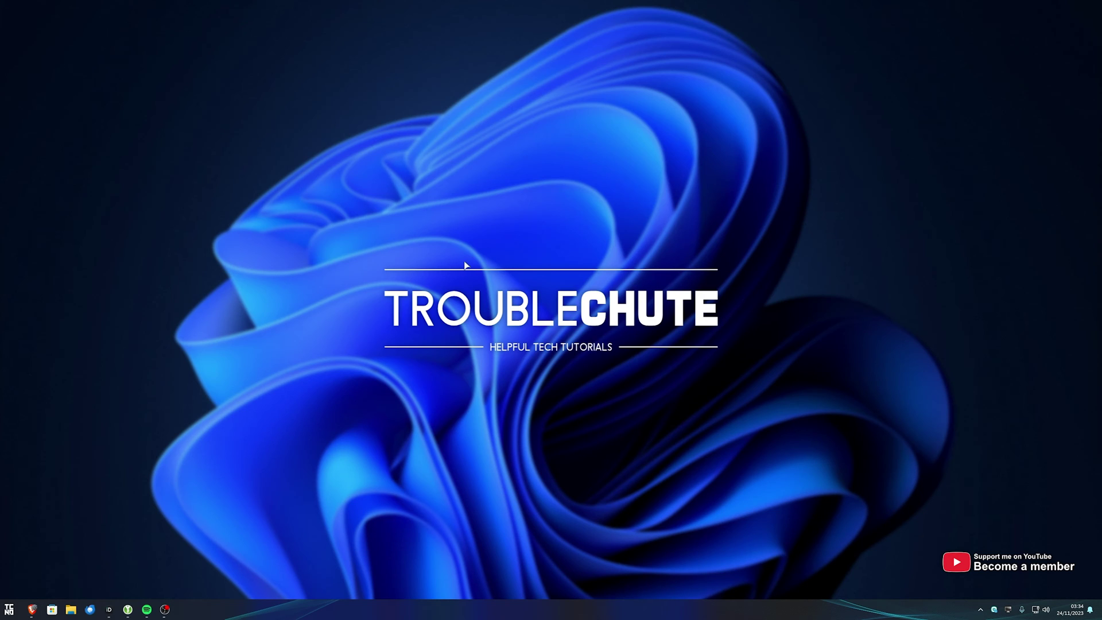
# - Check the voice typing panel, then launch Registry Editor via search and the Run dialog
pyautogui.press('super+h')
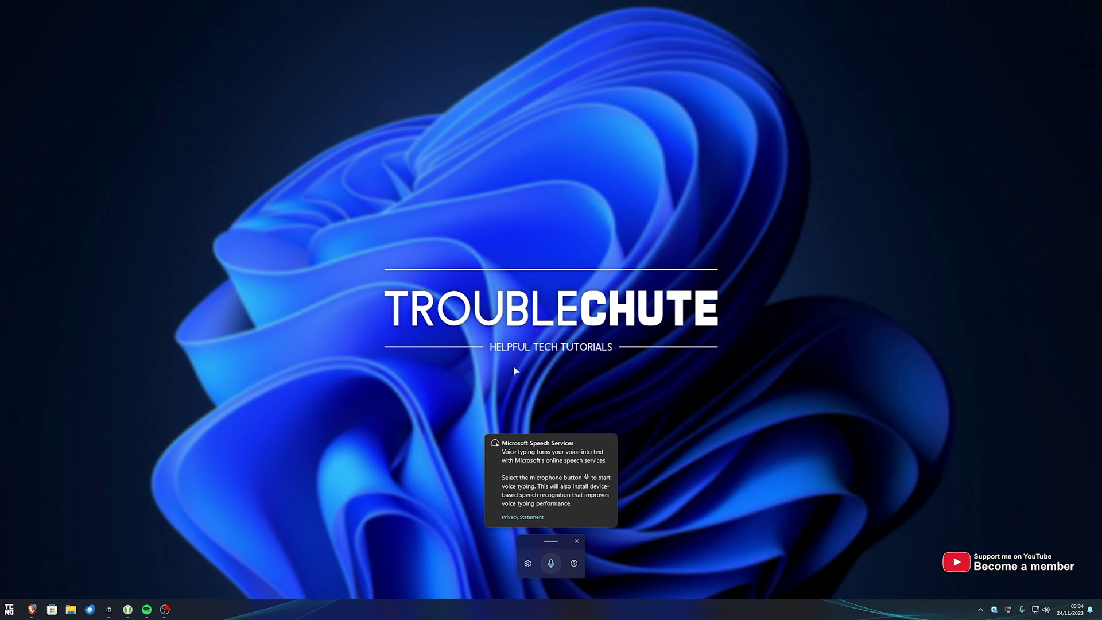
pyautogui.click(576, 540)
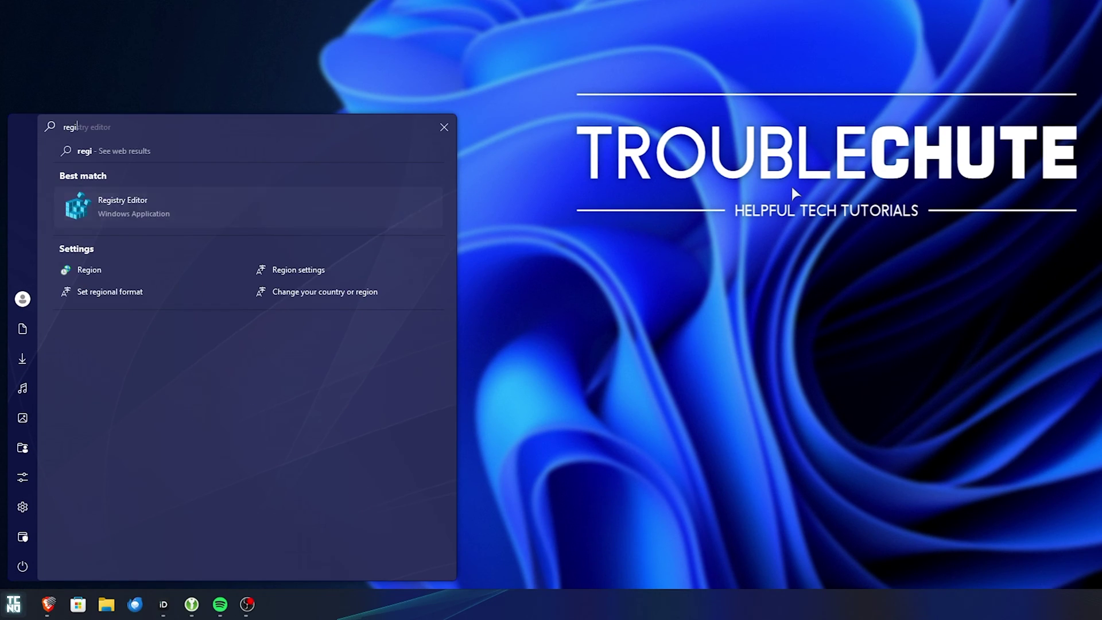
pyautogui.write('str')
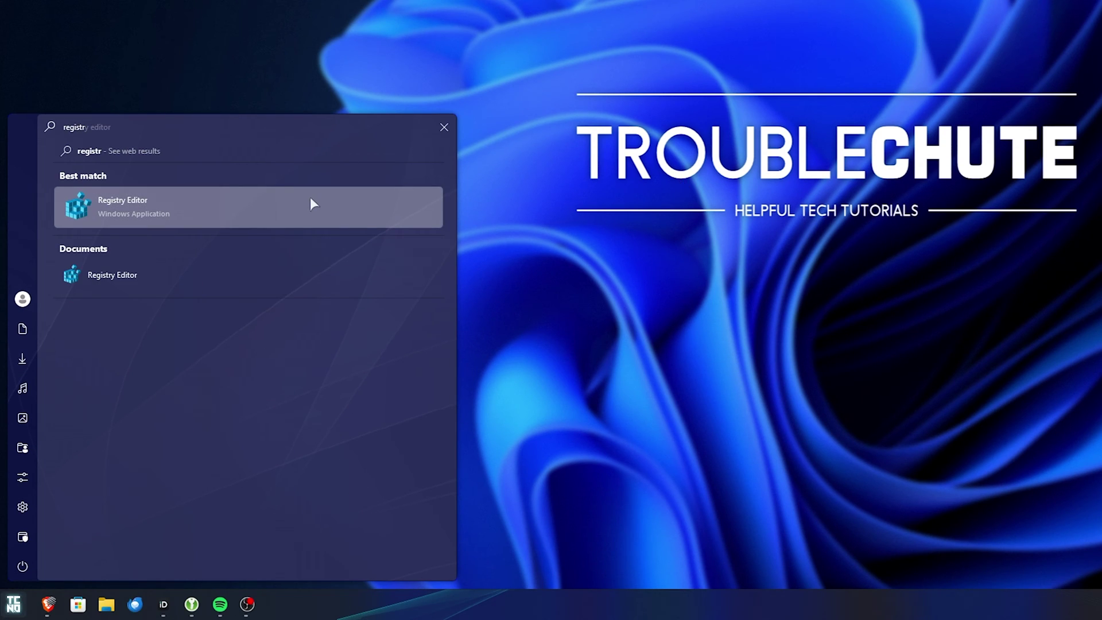
pyautogui.click(310, 200)
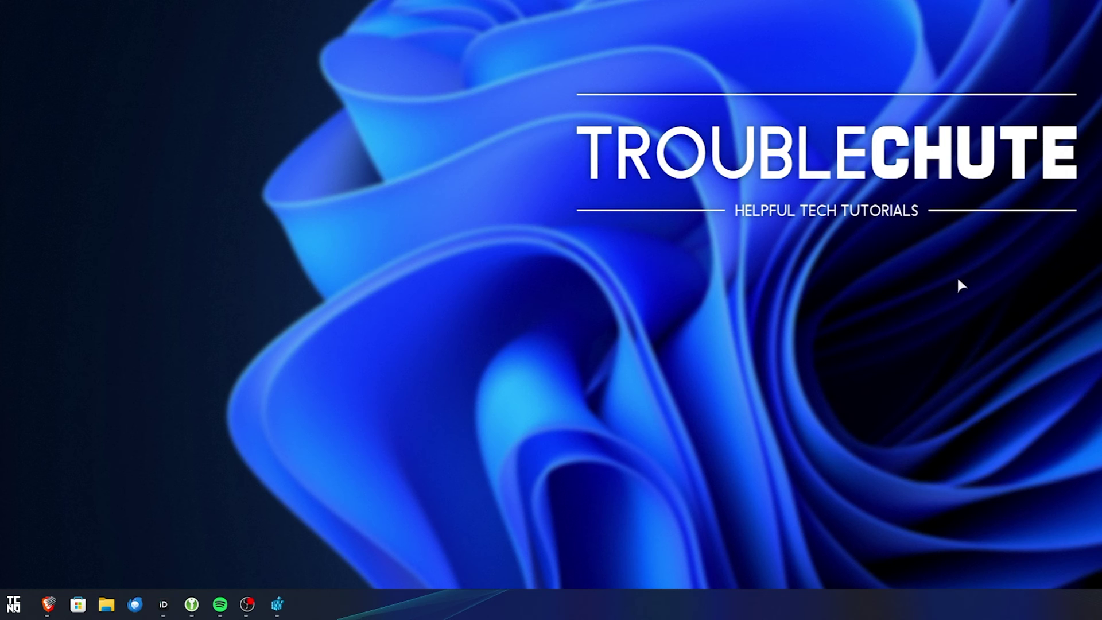
pyautogui.press('super+r')
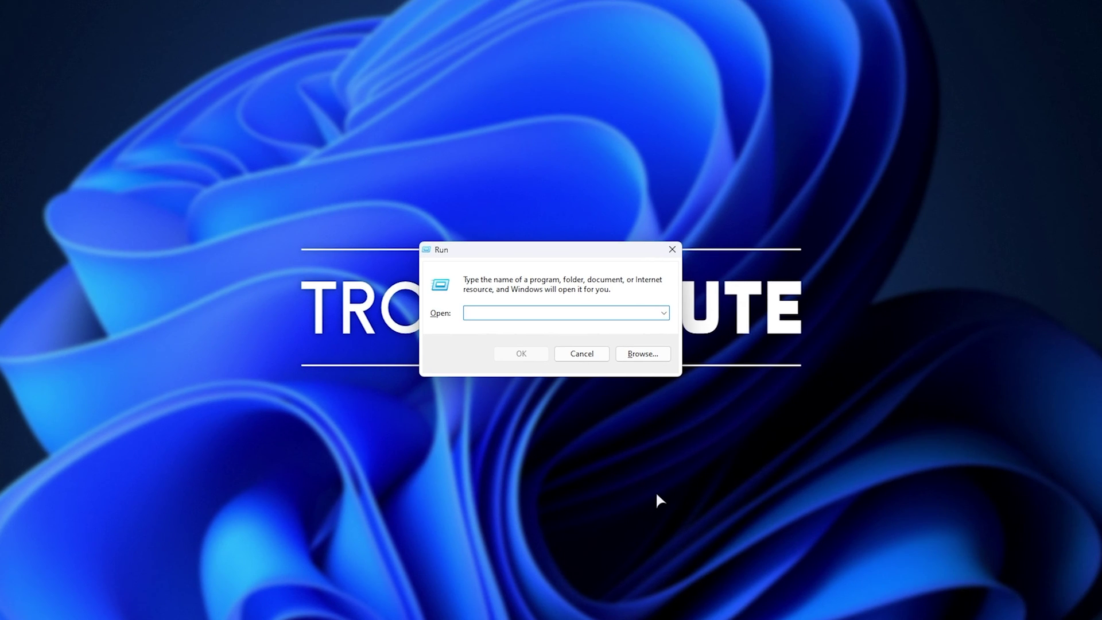
pyautogui.write('rege')
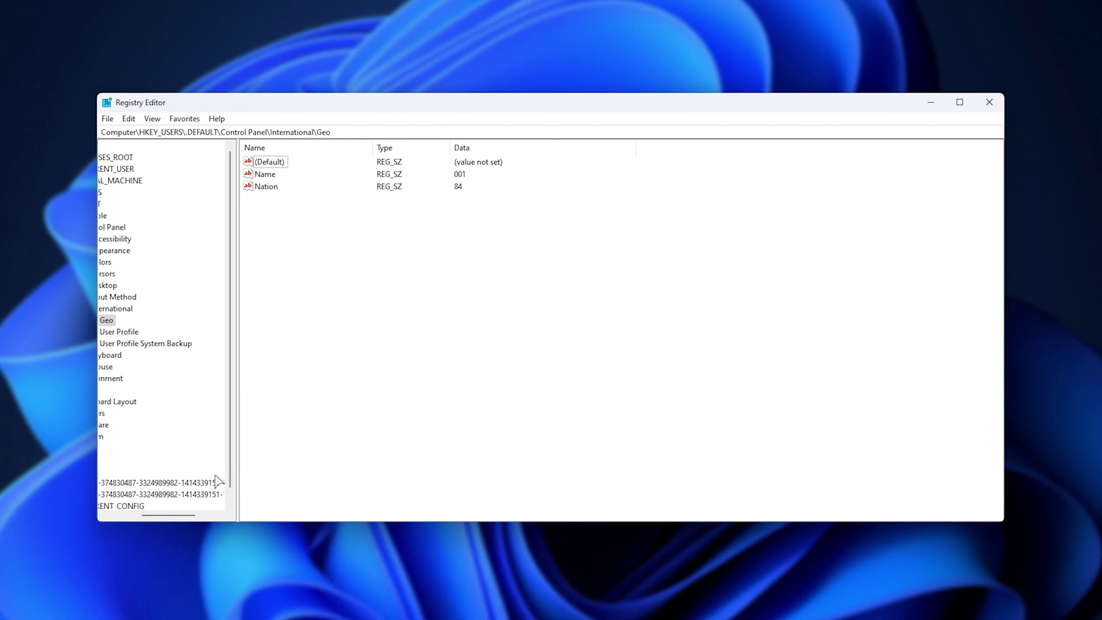
# - Run regedit and jump to HKEY_CURRENT_USER\Software\Microsoft\Speech_OneCore through the address bar
pyautogui.click(207, 495)
pyautogui.moveTo(181, 516); pyautogui.dragTo(77, 517)
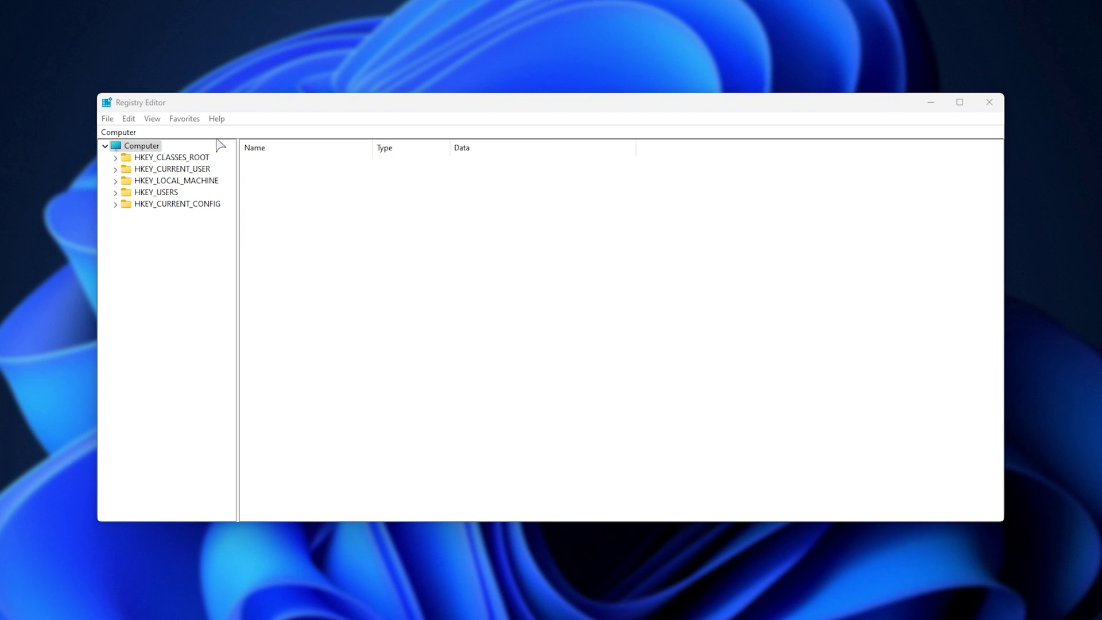
pyautogui.moveTo(218, 132); pyautogui.dragTo(84, 132)
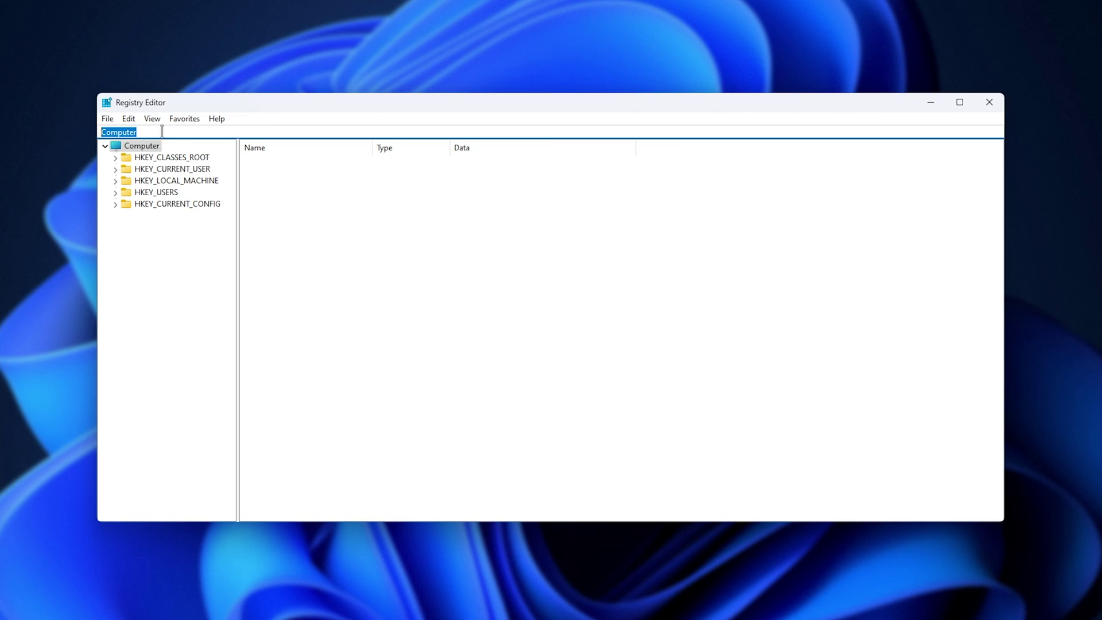
pyautogui.write('HKEY_CURRENT_USER\\Software\\Microsoft\\Speech_OneCore')
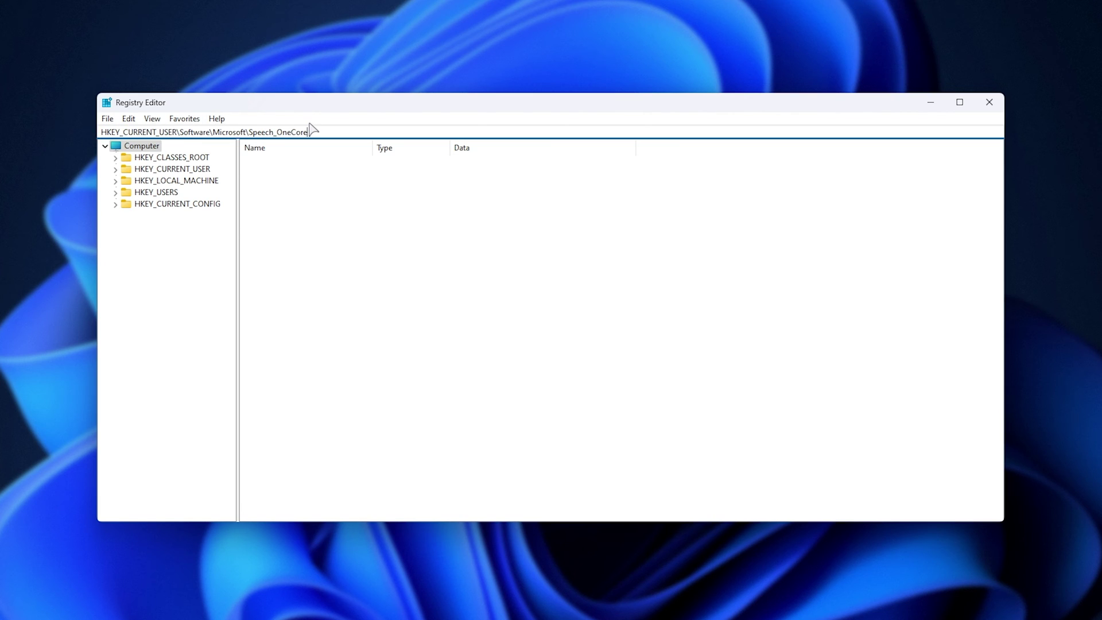
pyautogui.press('Return')
pyautogui.scroll(-1, 142, 263)
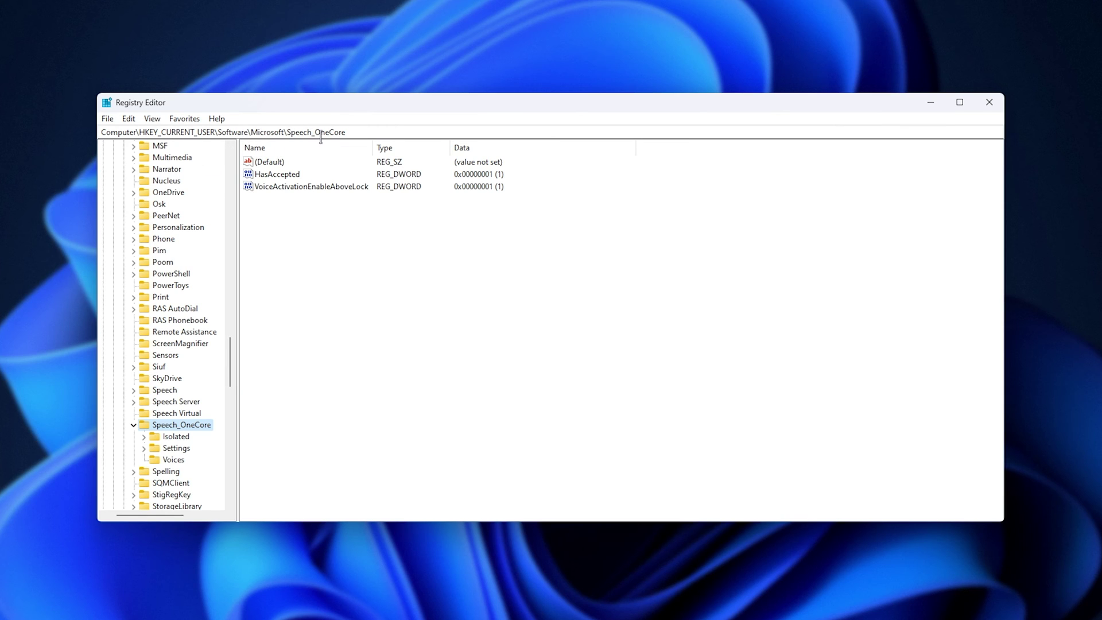
# - Select the HasAccepted and VoiceActivationEnableAboveLock DWORD values in Speech_OneCore
pyautogui.moveTo(345, 170); pyautogui.dragTo(345, 285)
pyautogui.click(344, 284)
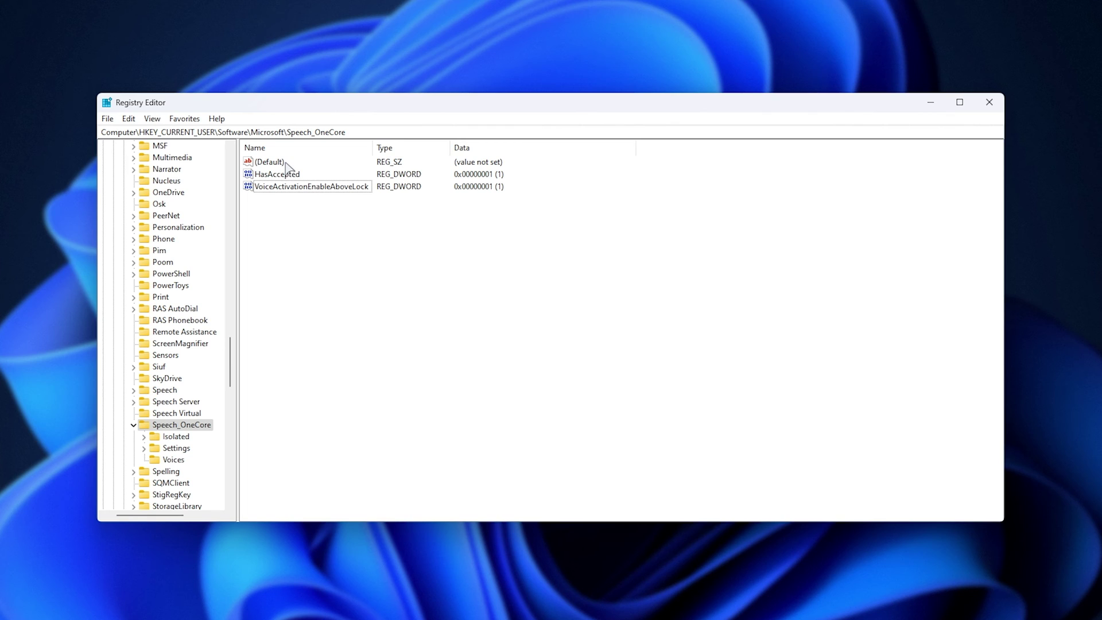
pyautogui.click(289, 176)
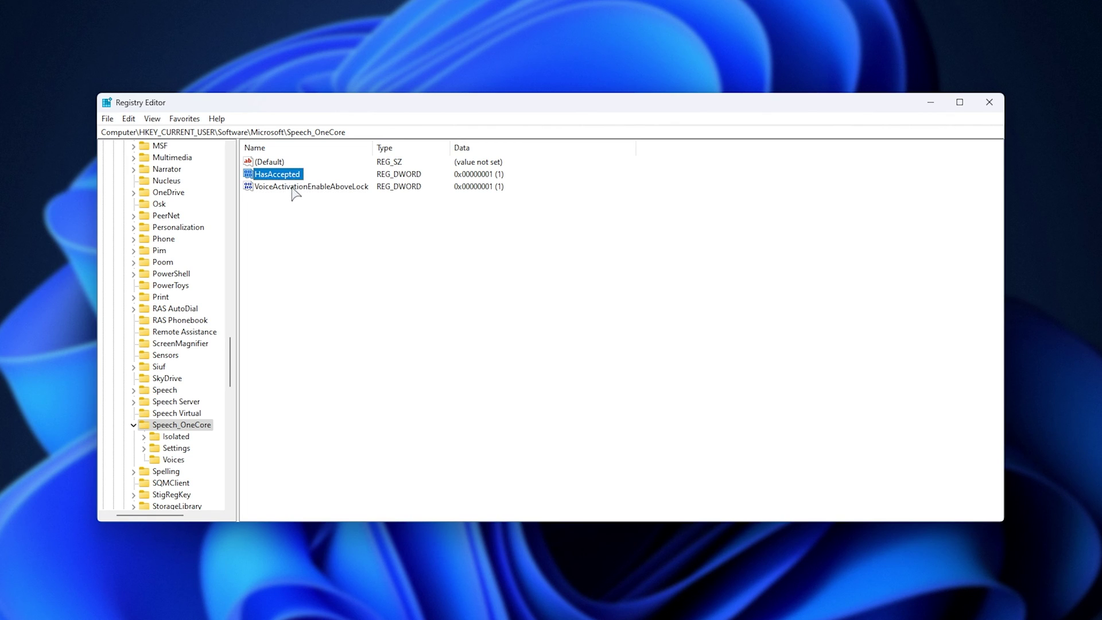
pyautogui.click(264, 175)
pyautogui.click(264, 189)
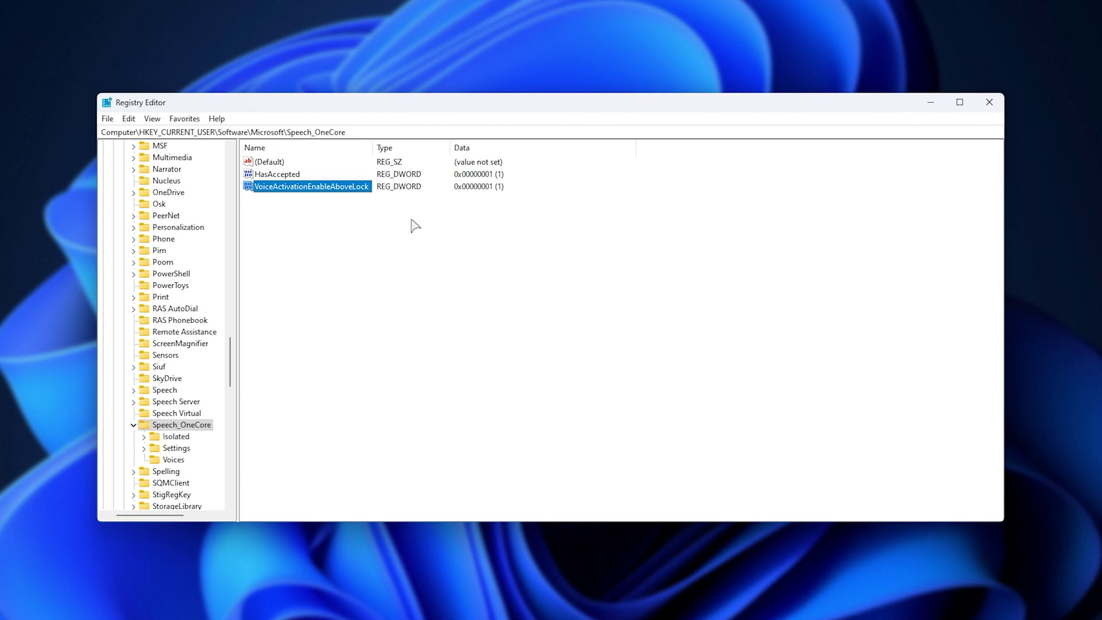
# - Create a temporary 32-bit DWORD value, New Value #1, and begin renaming it
pyautogui.rightClick(324, 237)
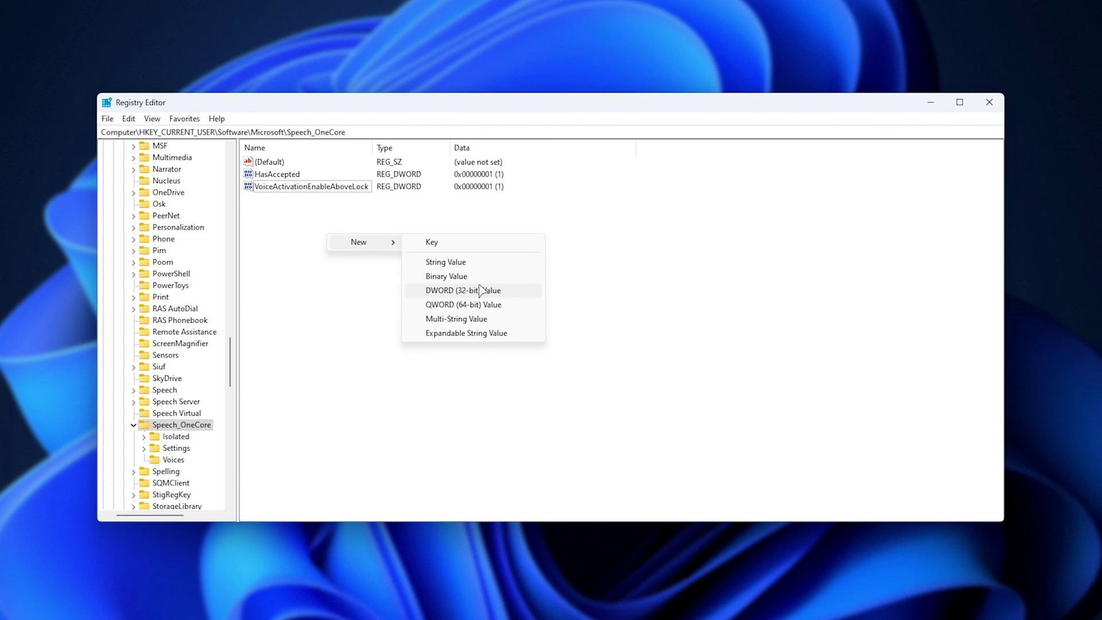
pyautogui.click(483, 296)
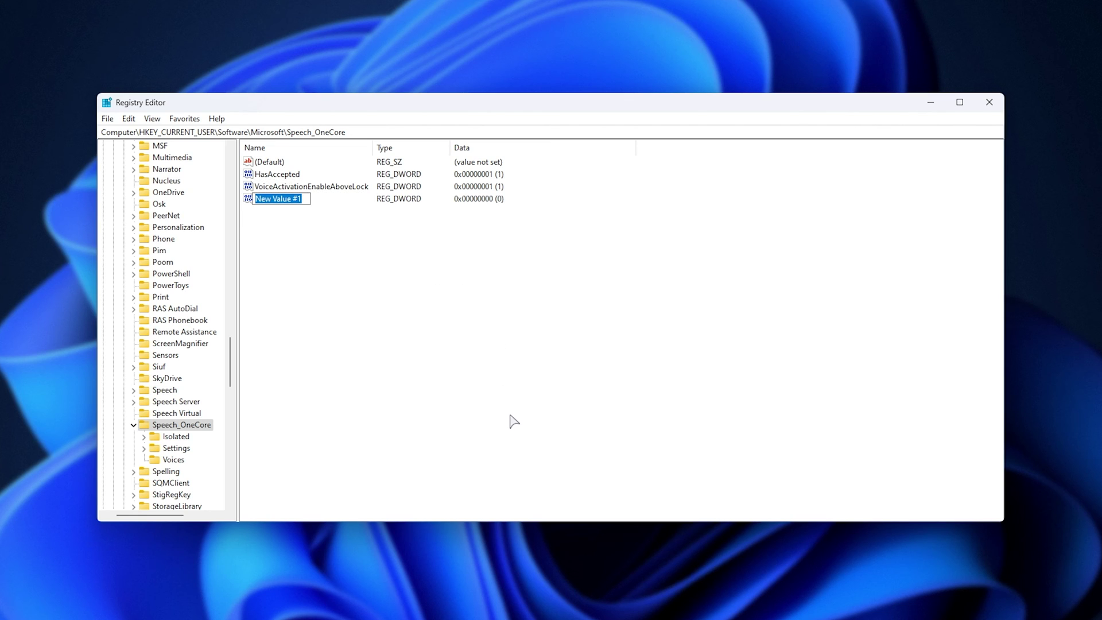
pyautogui.press('Return')
pyautogui.rightClick(301, 201)
pyautogui.click(361, 255)
# - Keep HasAccepted's value data at 1 and confirm the edit
pyautogui.doubleClick(288, 174)
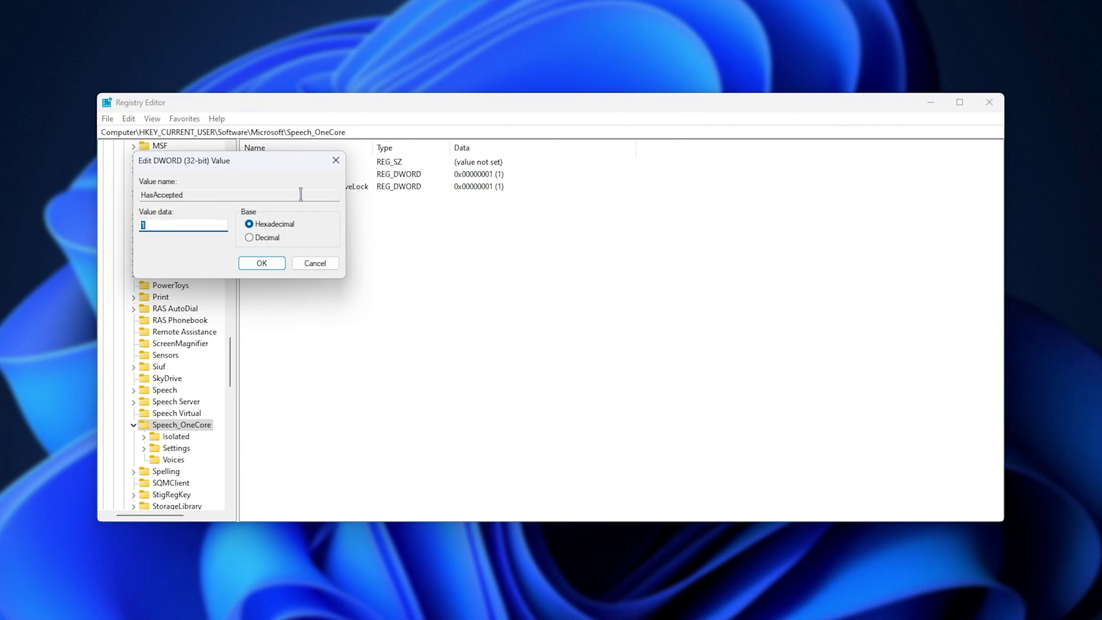
pyautogui.moveTo(285, 152); pyautogui.dragTo(491, 207)
pyautogui.write('1')
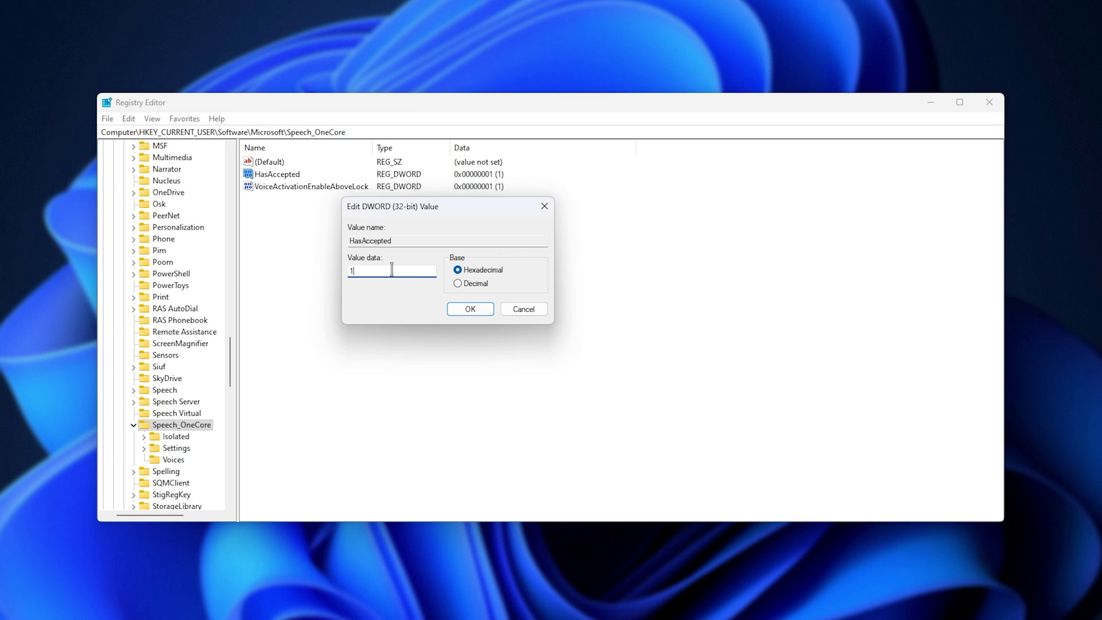
pyautogui.press('Return')
pyautogui.click(269, 190)
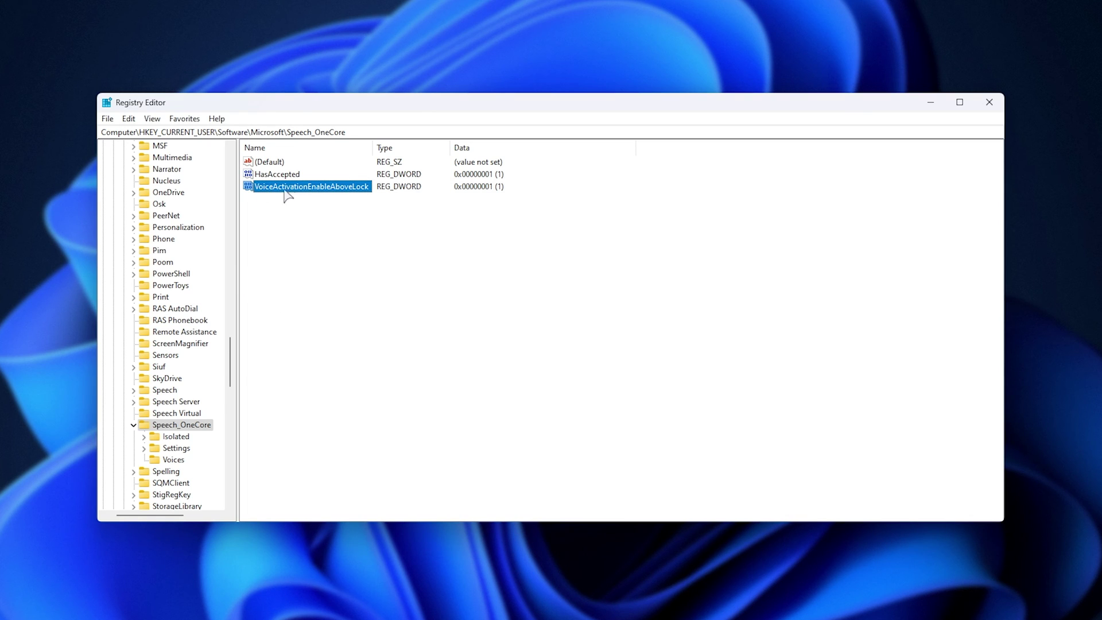
pyautogui.click(512, 430)
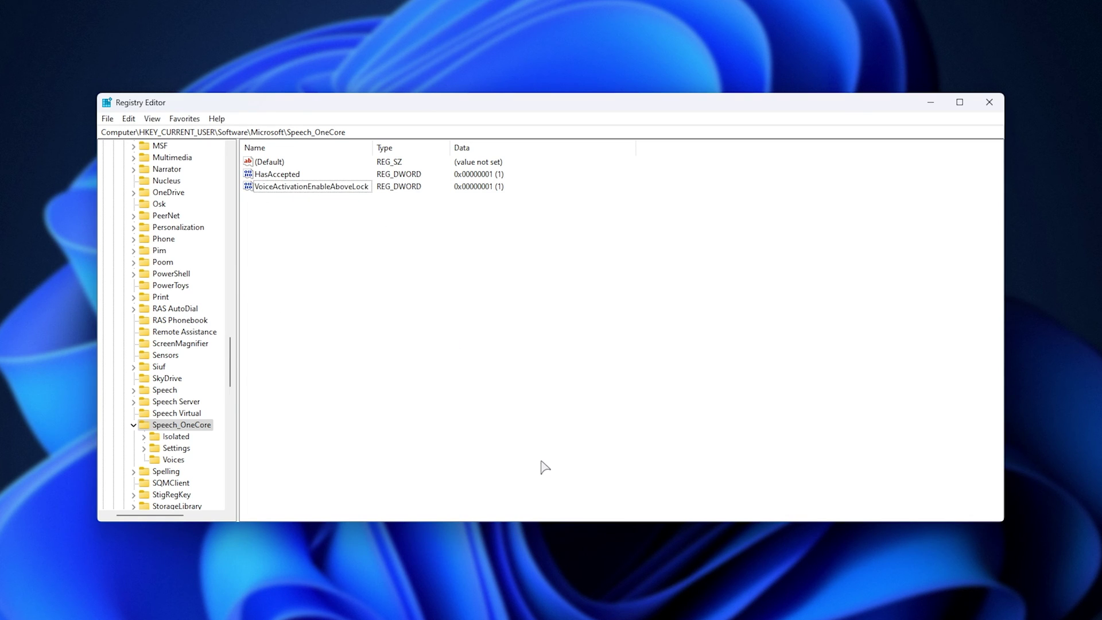
pyautogui.scroll(-4, 207, 276)
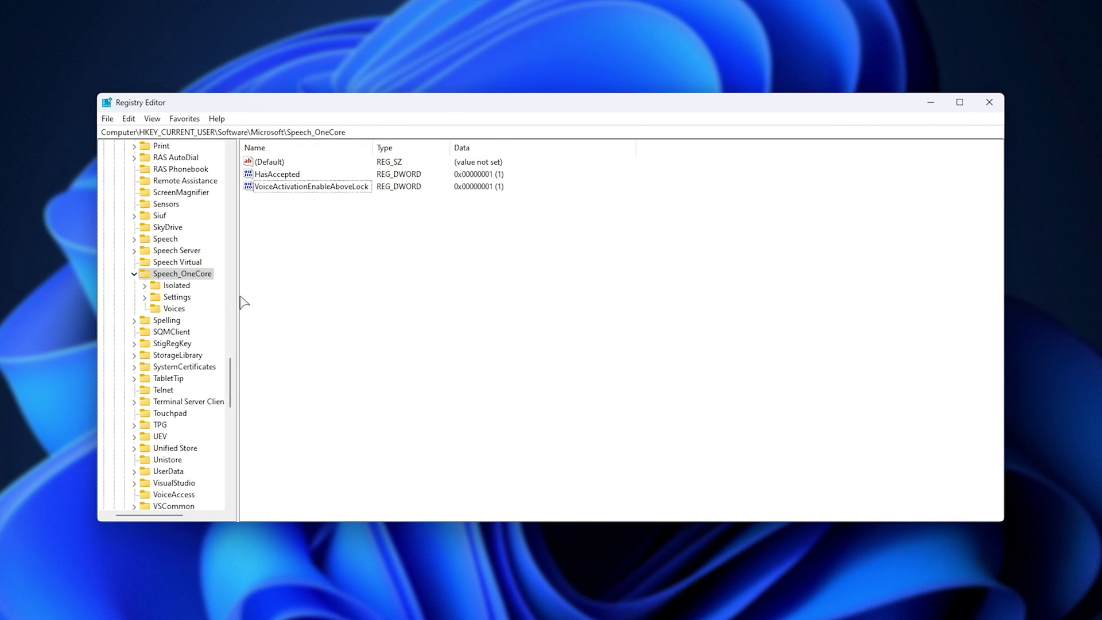
# - Under Speech_OneCore\Settings\SpeechRecognizer, create the UseRelaxedRecognition DWORD with data 1
pyautogui.moveTo(241, 302); pyautogui.dragTo(277, 302)
pyautogui.click(144, 297)
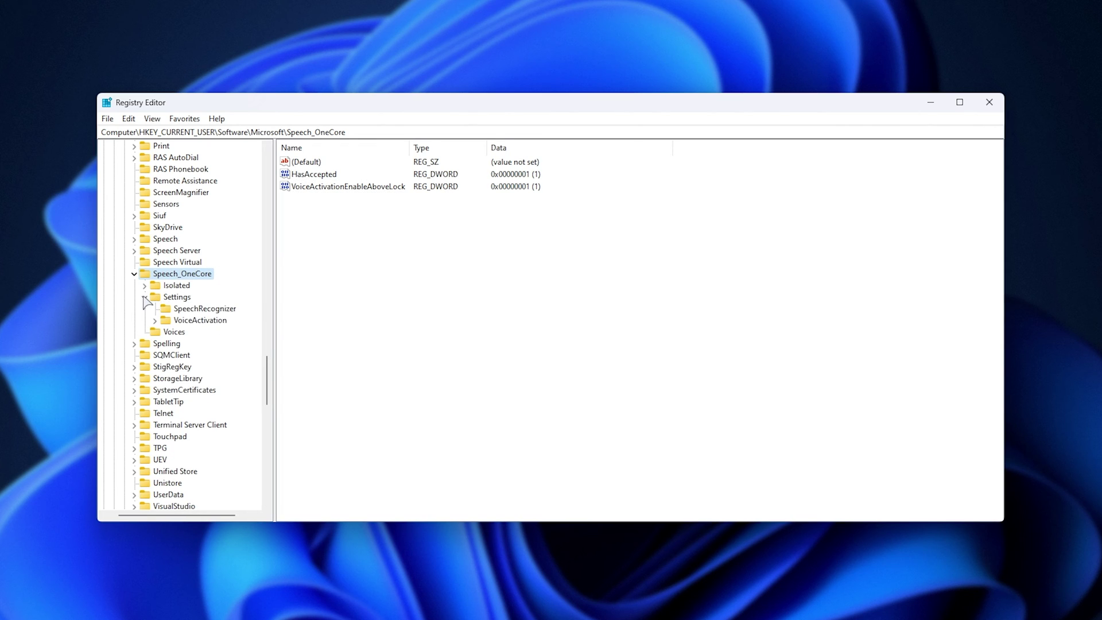
pyautogui.click(207, 312)
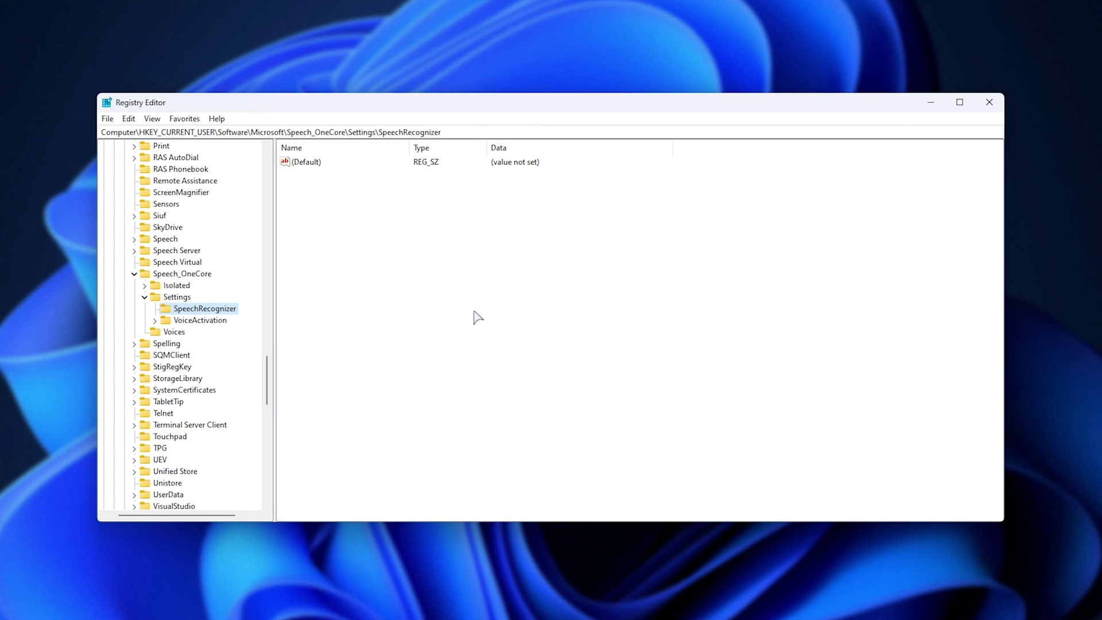
pyautogui.rightClick(358, 206)
pyautogui.moveTo(389, 212)
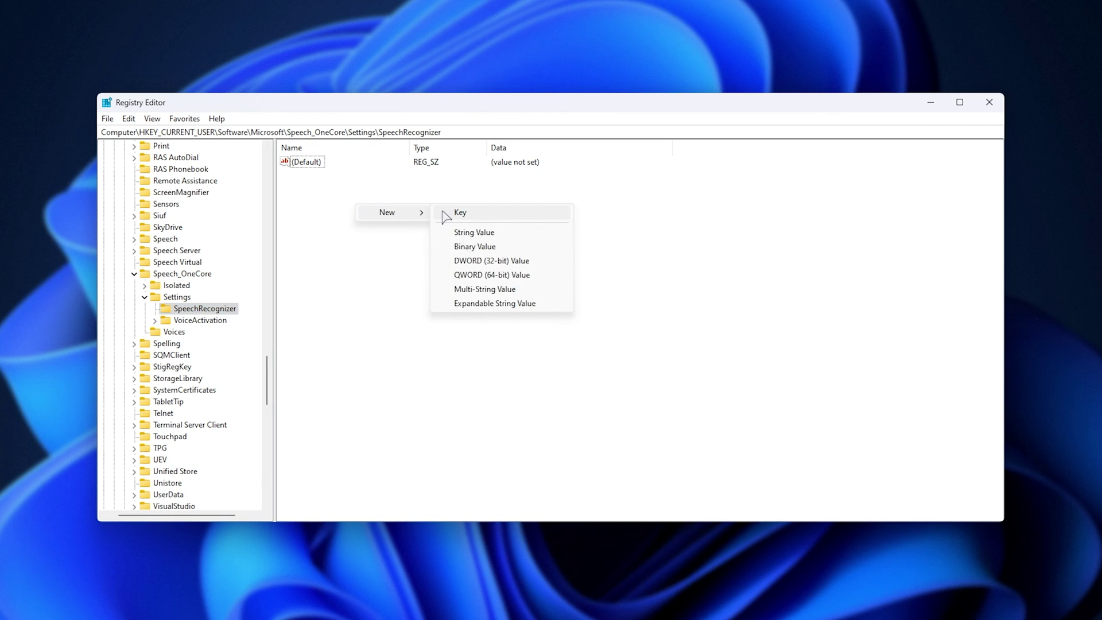
pyautogui.click(527, 263)
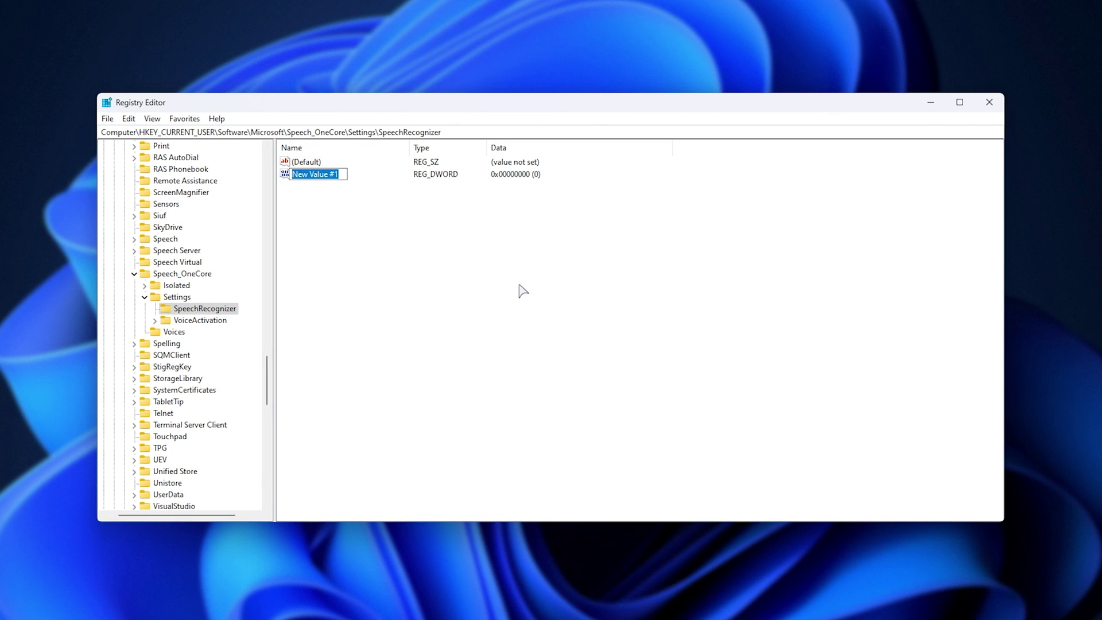
pyautogui.write('UseRelax')
pyautogui.write('edRecognition')
pyautogui.press('Return')
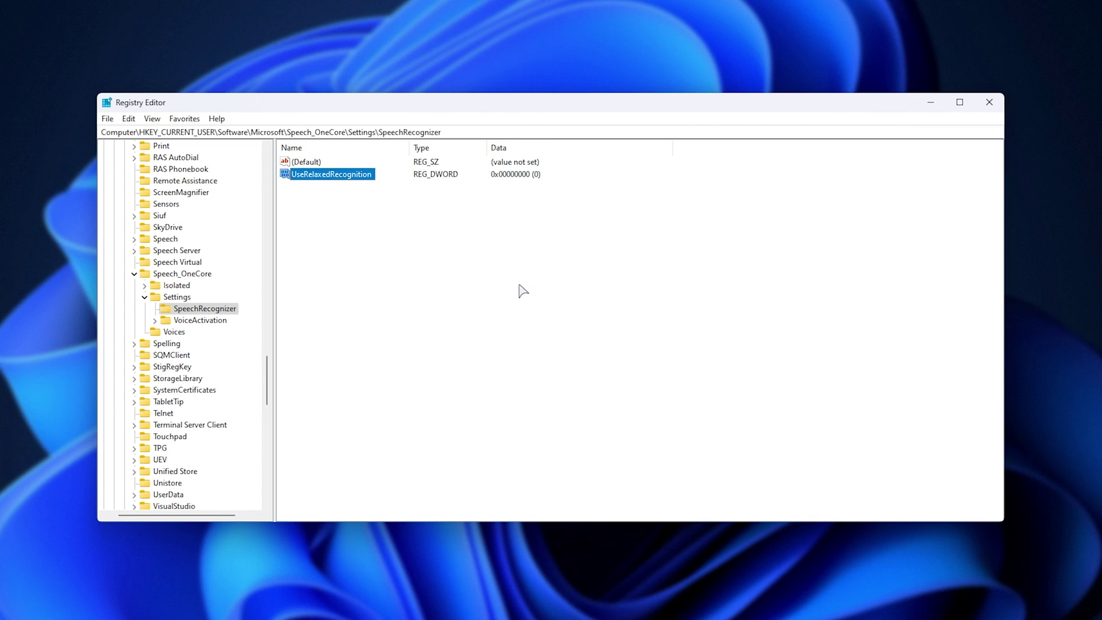
pyautogui.press('Return')
pyautogui.write('1')
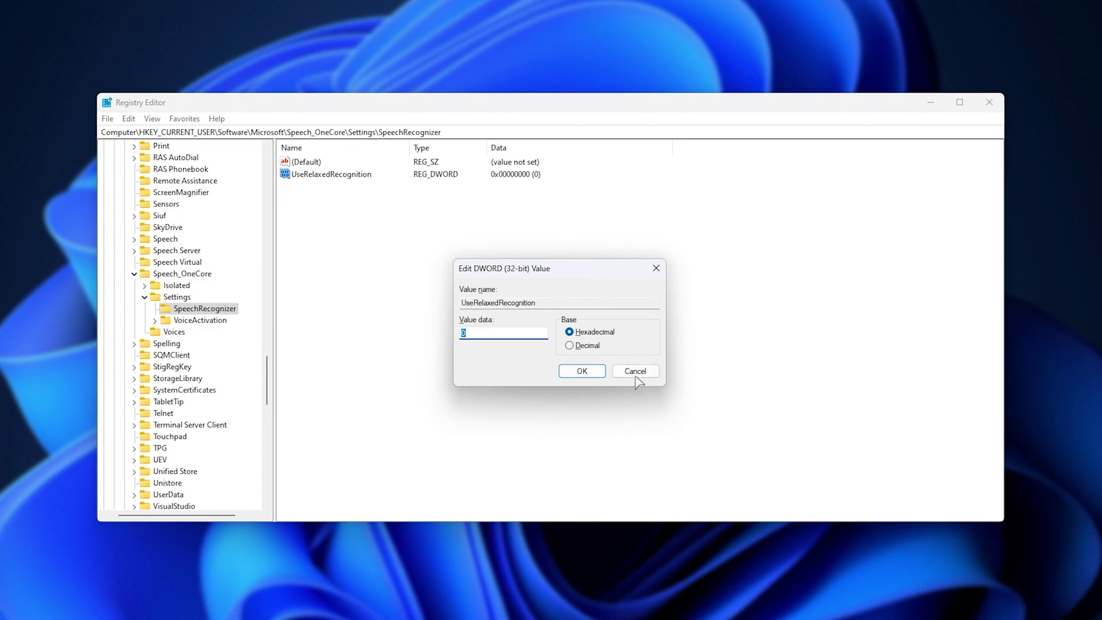
pyautogui.click(601, 371)
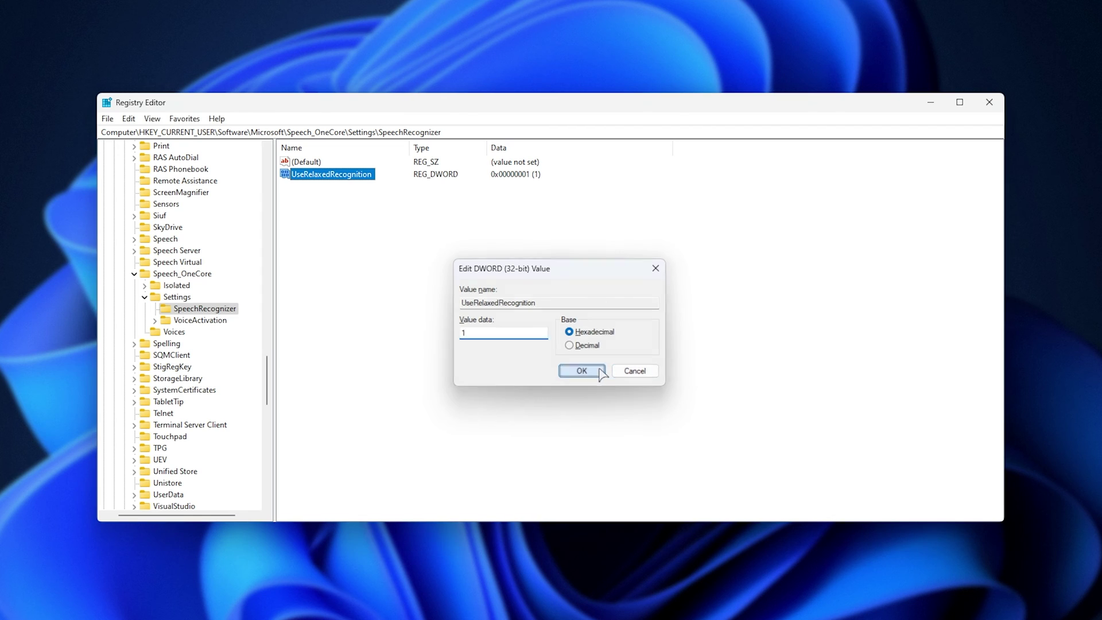
# - Create a VoiceActivationEnableAboveLock DWORD with data 1 under Settings\VoiceActivation
pyautogui.click(199, 320)
pyautogui.rightClick(333, 259)
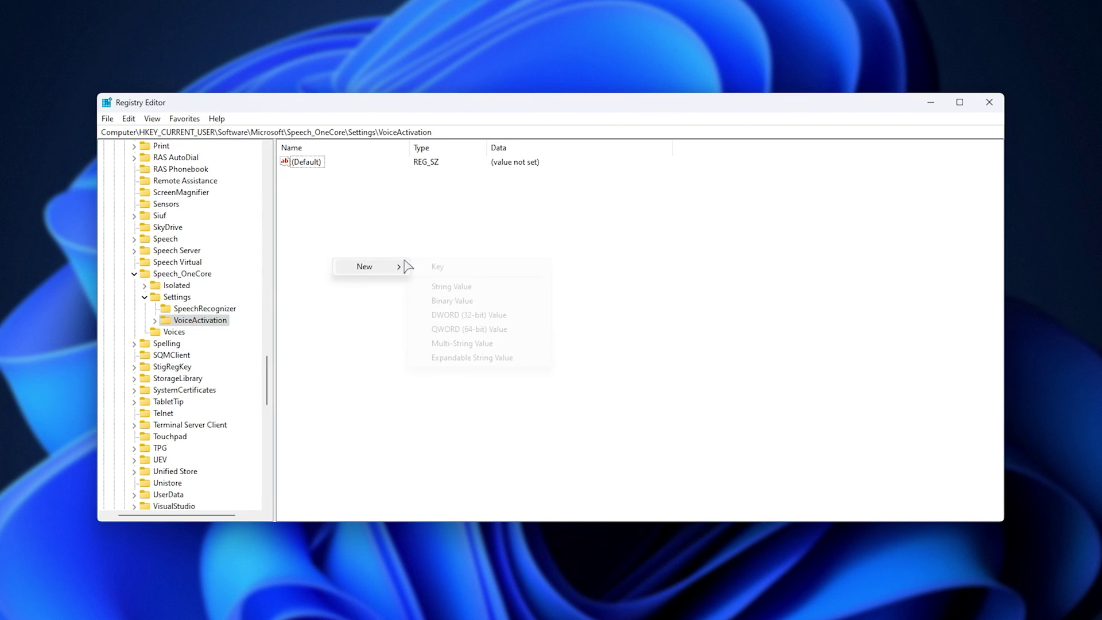
pyautogui.click(457, 316)
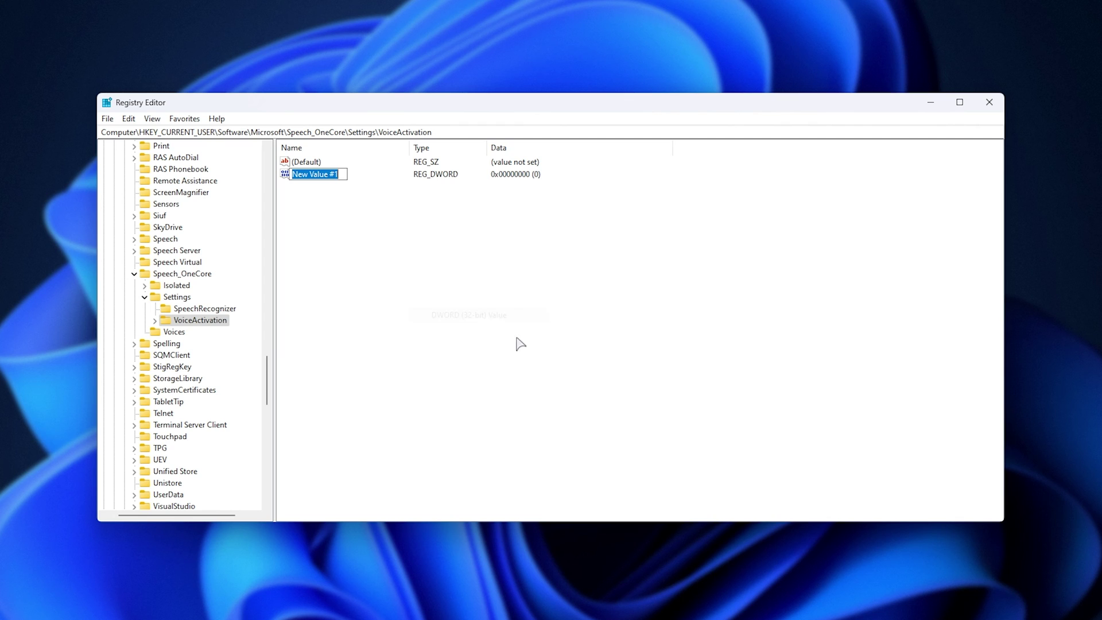
pyautogui.write('VoiceActivatio')
pyautogui.write('nEnableAboveLock')
pyautogui.press('Return')
pyautogui.press('Return')
pyautogui.write('1')
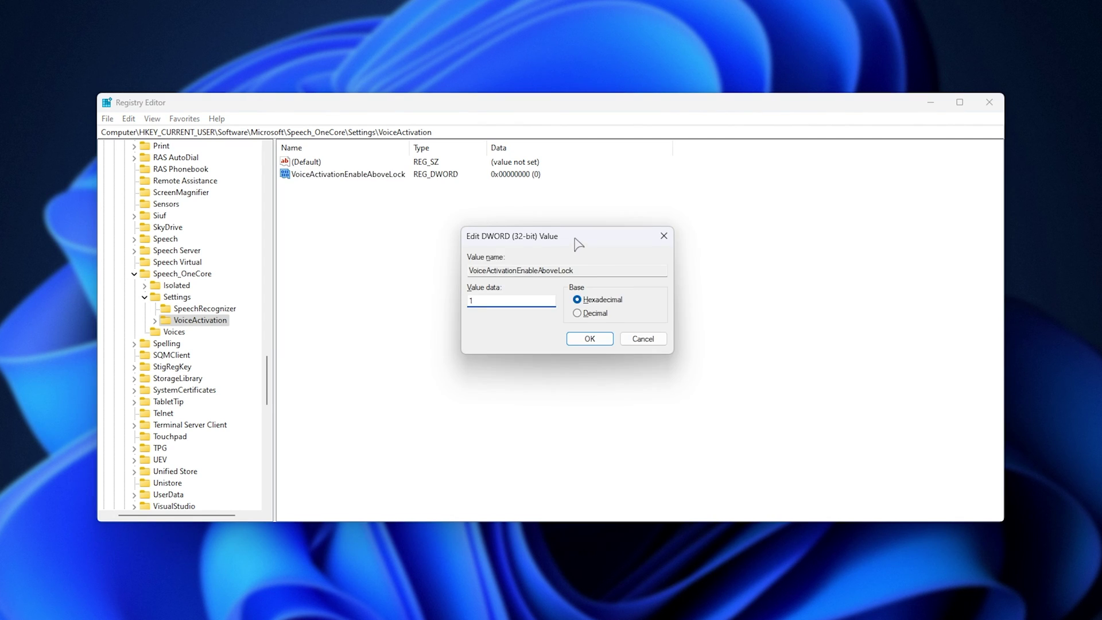
pyautogui.moveTo(576, 241); pyautogui.dragTo(572, 261)
pyautogui.write('1')
pyautogui.click(577, 359)
pyautogui.scroll(20, 173, 250)
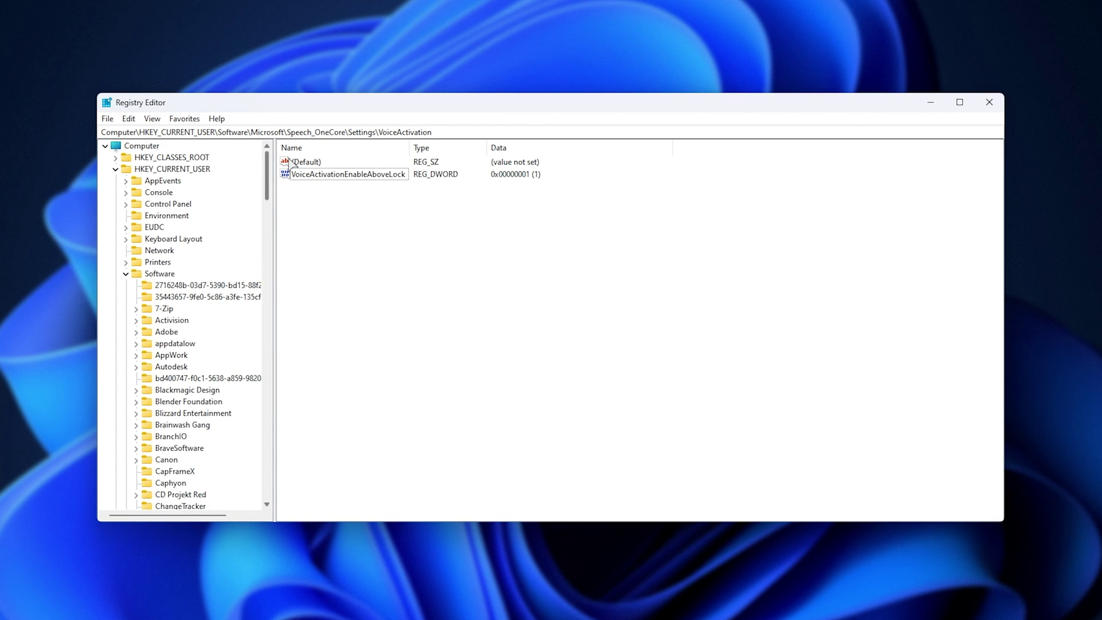
pyautogui.click(126, 274)
# - Go to HKEY_LOCAL_MACHINE\SOFTWARE\Policies\Microsoft\InputPersonalization and highlight each part of its path
pyautogui.click(116, 168)
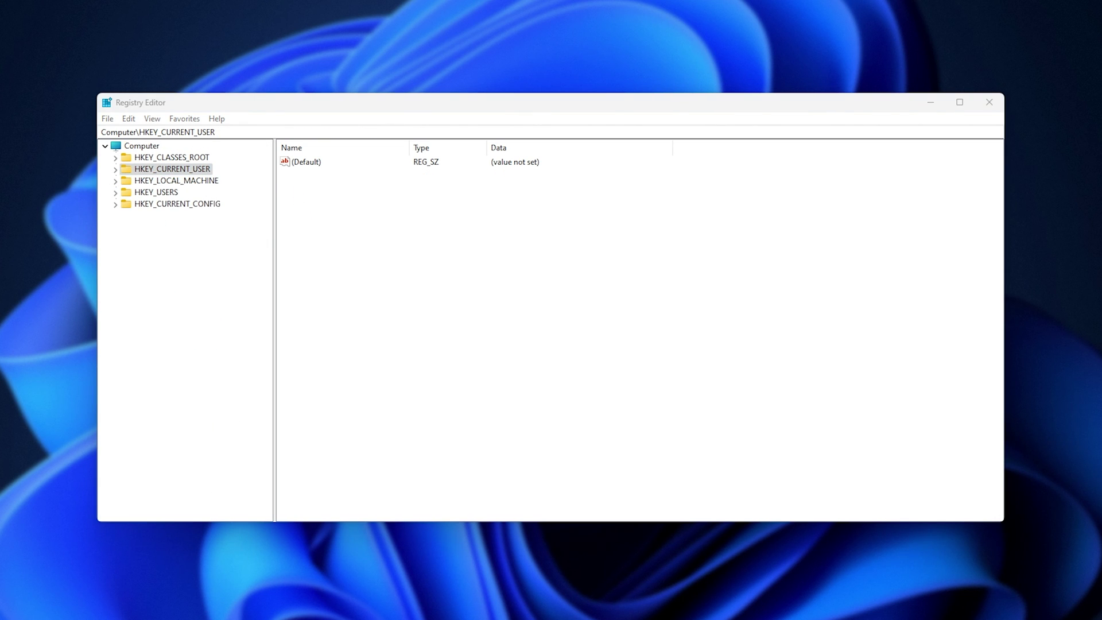
pyautogui.click(293, 134)
pyautogui.write('HKEY_LOCAL_MACHINE\\SOFTWARE\\Policies\\Microsoft\\InputPersonalization')
pyautogui.press('Return')
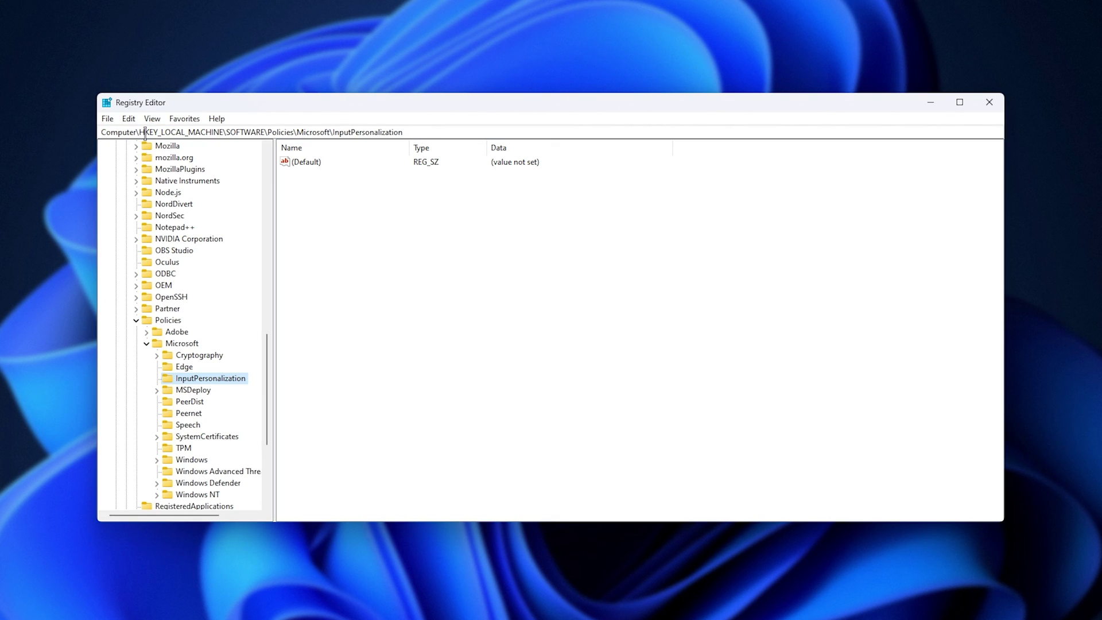
pyautogui.moveTo(146, 132); pyautogui.dragTo(225, 133)
pyautogui.doubleClick(246, 132)
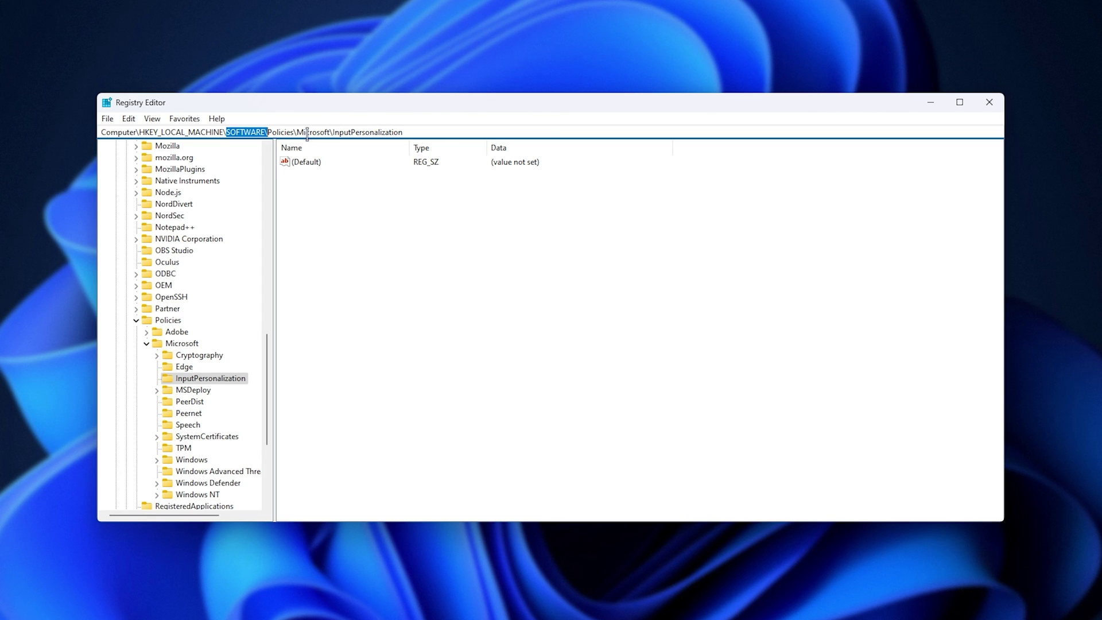
pyautogui.doubleClick(281, 132)
pyautogui.doubleClick(357, 132)
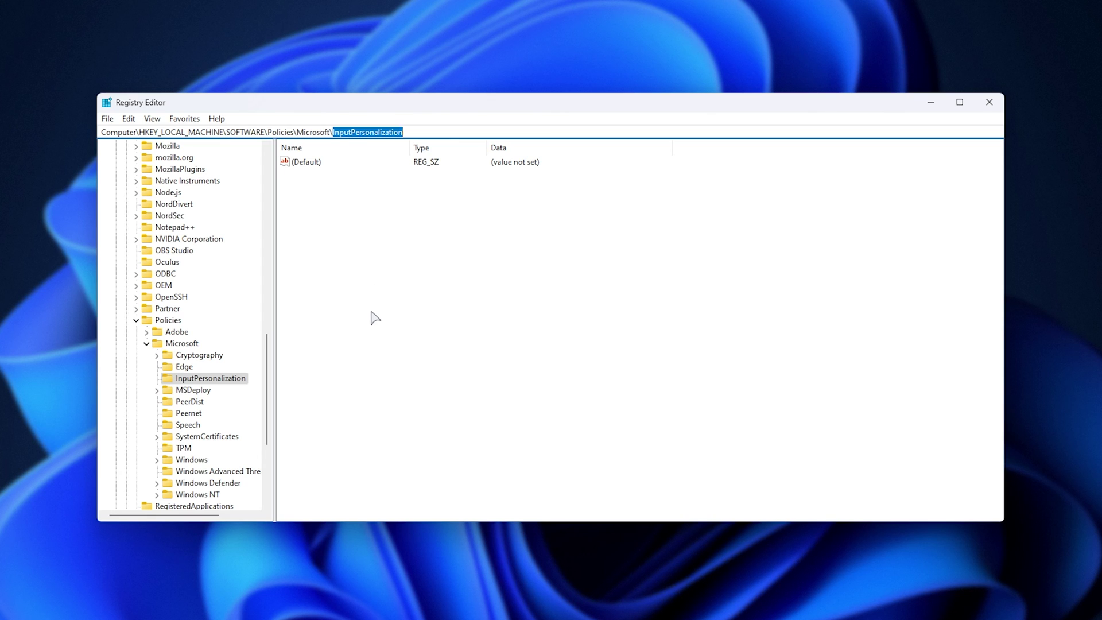
# - Permanently delete the AllowInputPersonalization value, leaving only (Default)
pyautogui.rightClick(353, 214)
pyautogui.moveTo(405, 221)
pyautogui.click(483, 271)
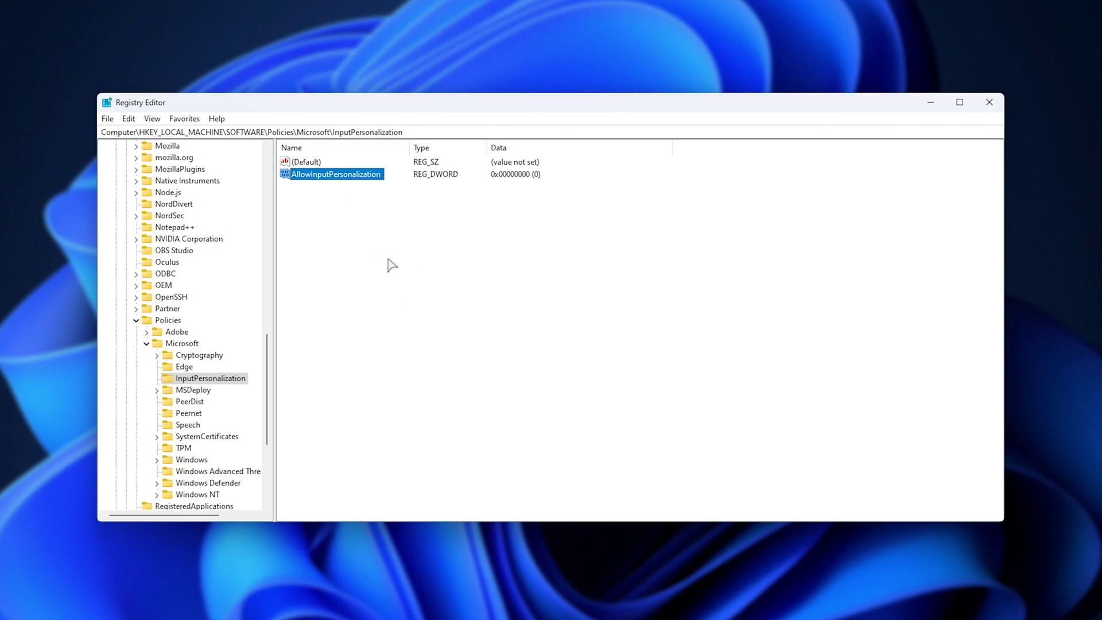
pyautogui.press('Delete')
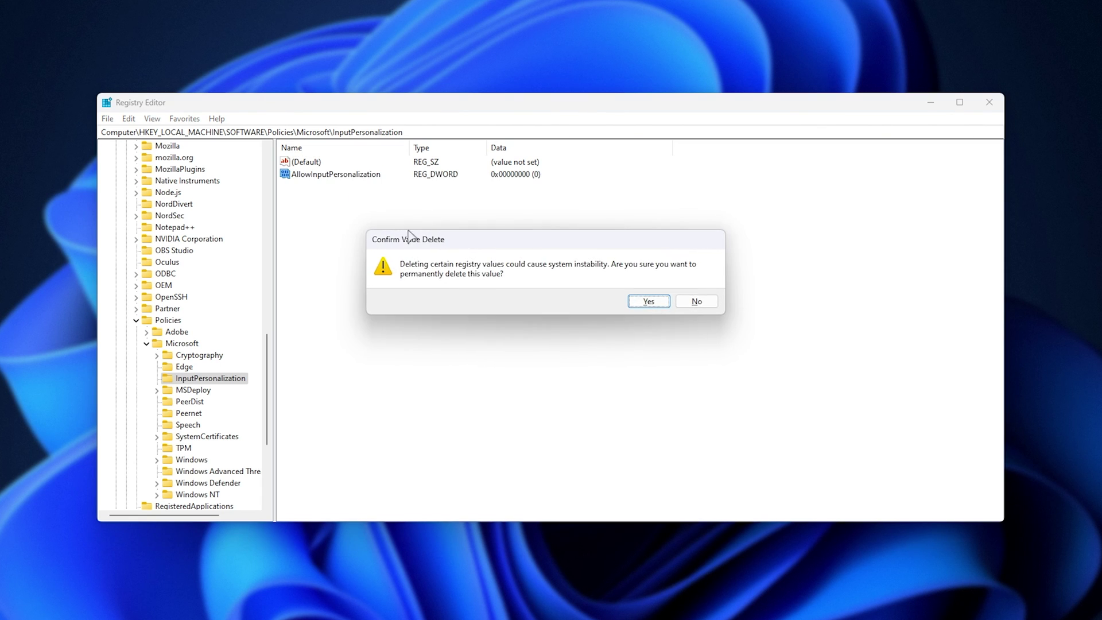
pyautogui.click(648, 301)
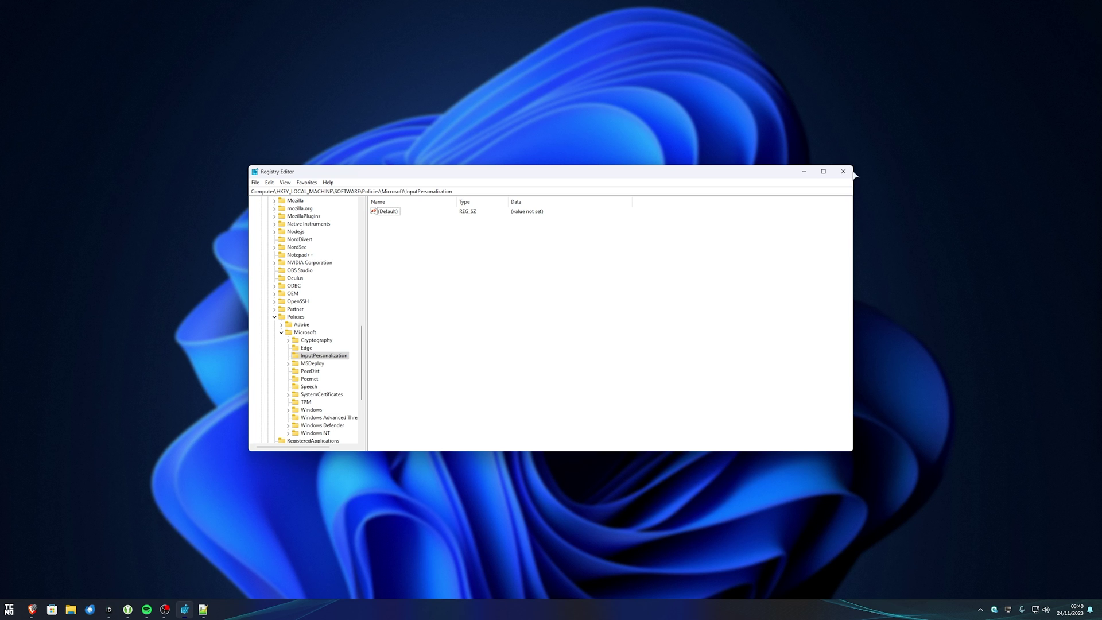
# - Close Registry Editor, enable the voice typing launcher and automatic punctuation, then close the panel
pyautogui.click(843, 171)
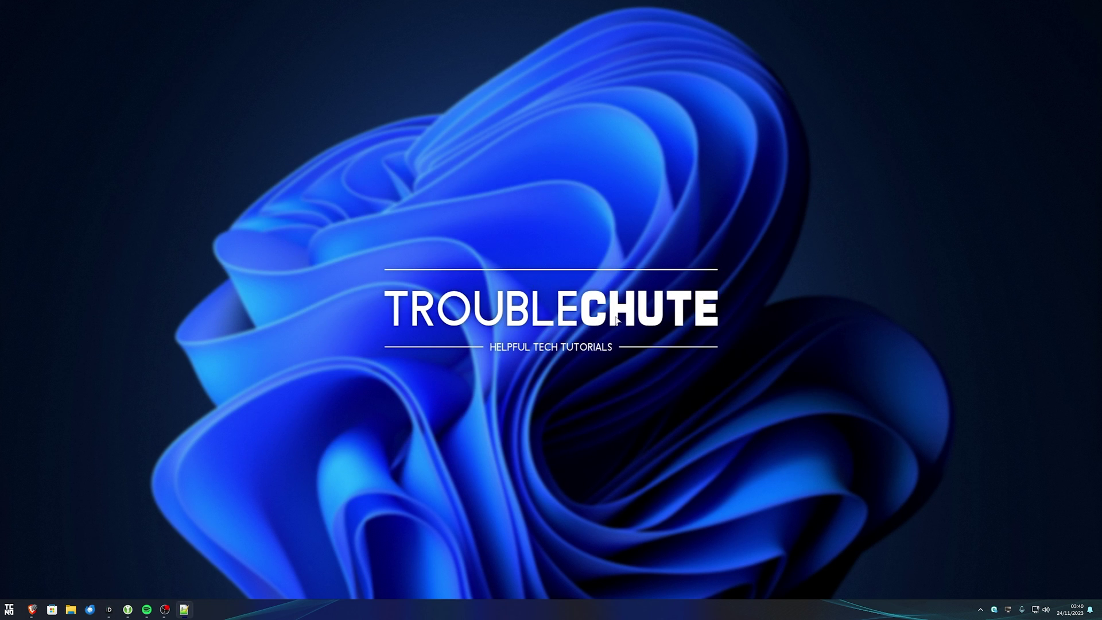
pyautogui.press('super+h')
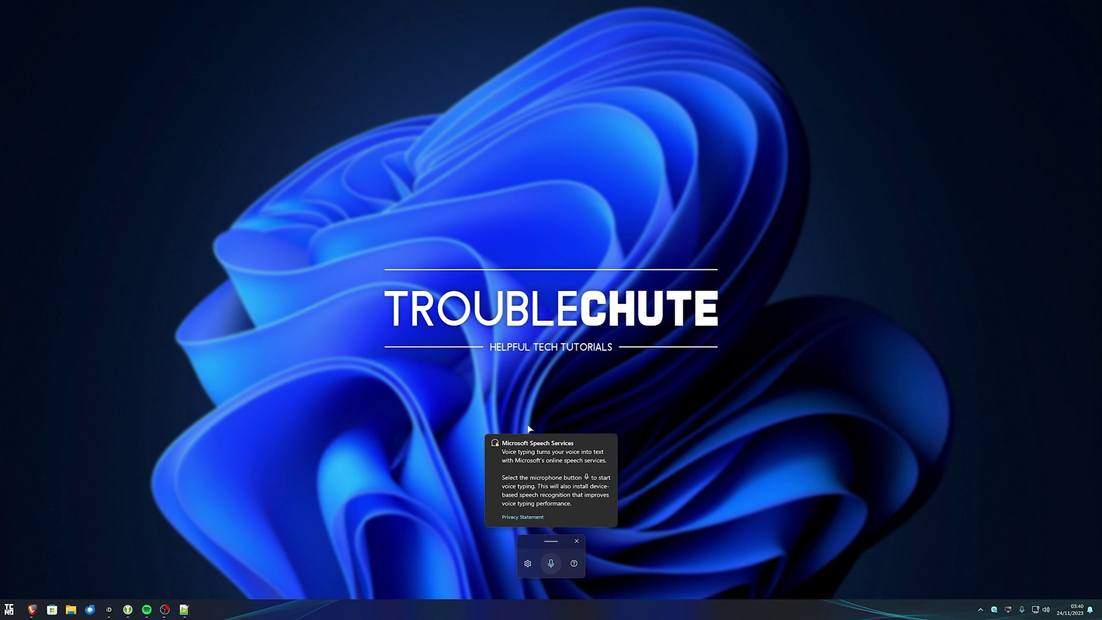
pyautogui.click(528, 564)
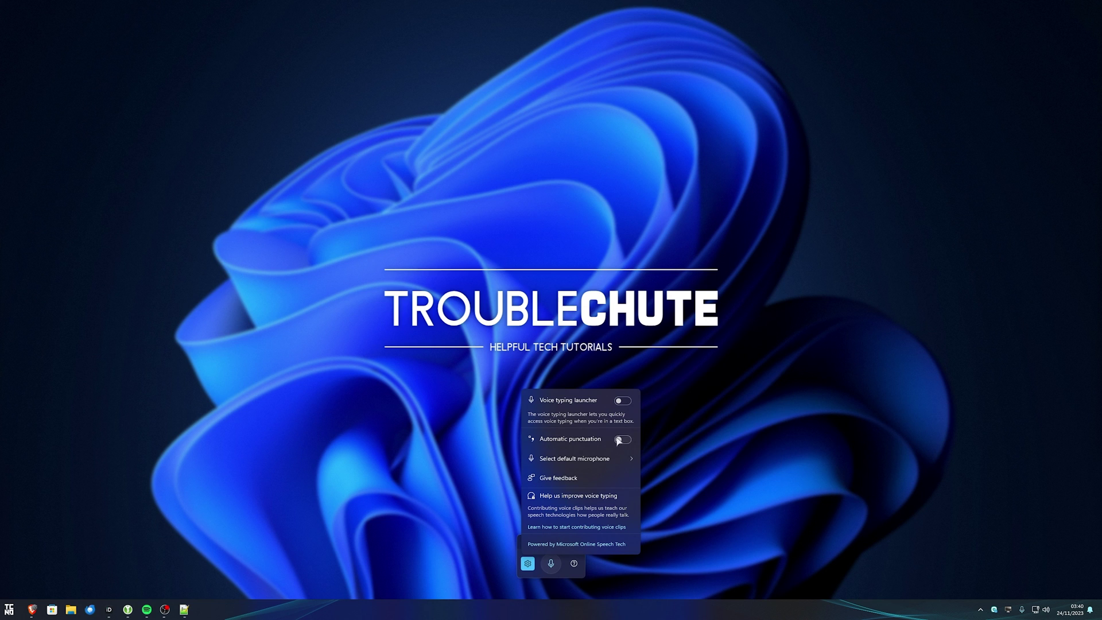
pyautogui.click(622, 401)
pyautogui.click(529, 564)
pyautogui.click(578, 542)
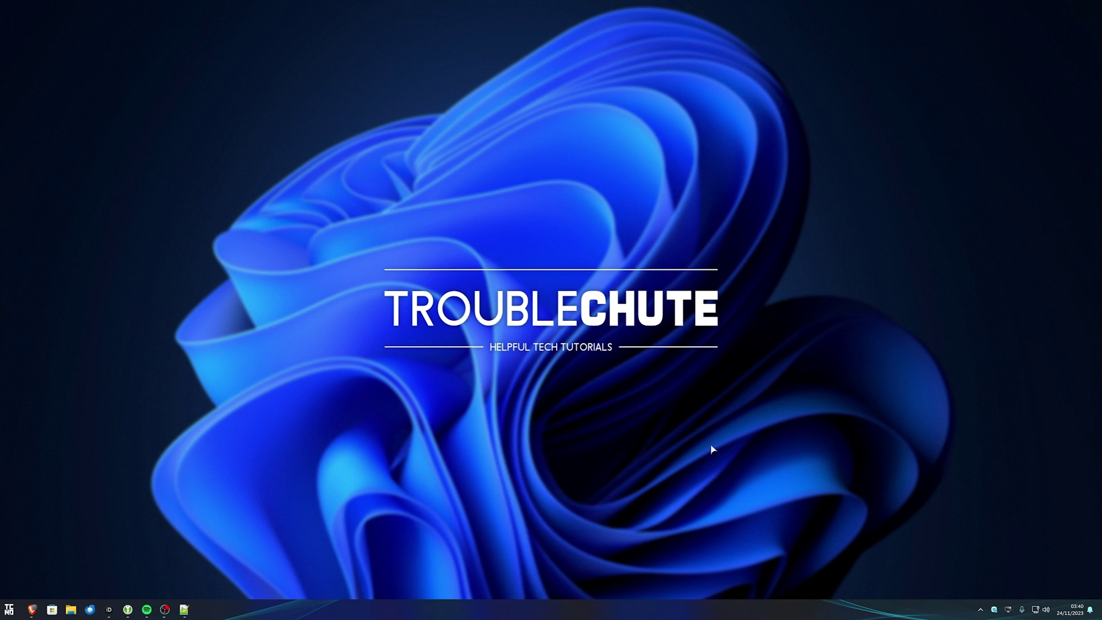